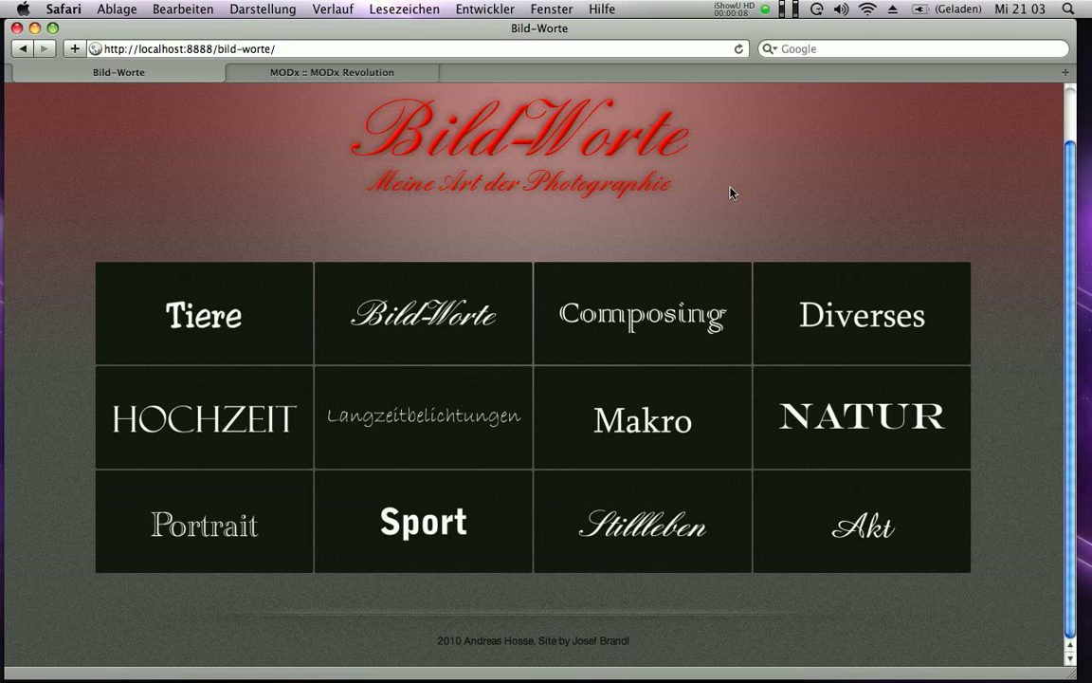
Step: Drag Vogel above Adler in the Tiere album and check it on the Bild-Worte site
scroll(730, 193, "up", 2)
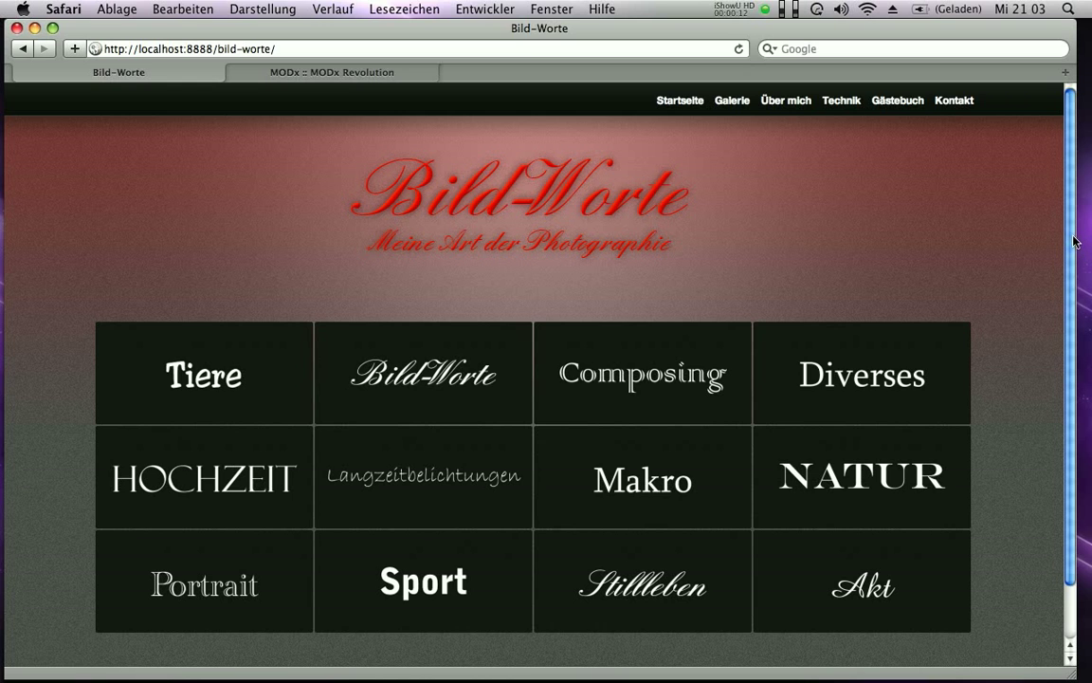
scroll(1076, 241, "down", 2)
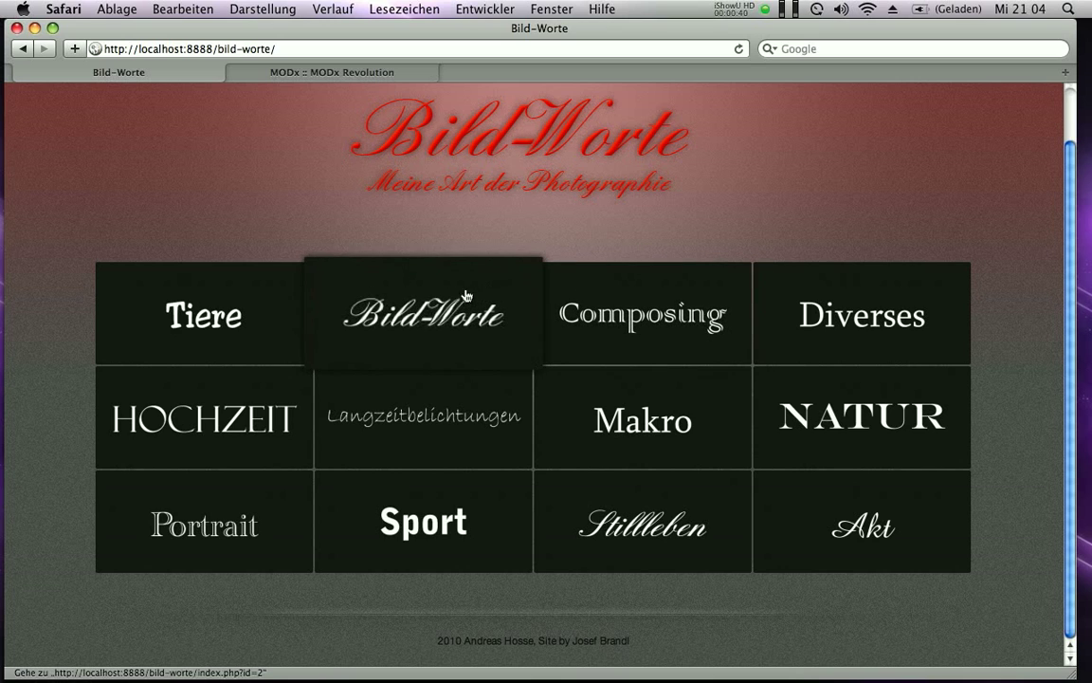
left_click(304, 74)
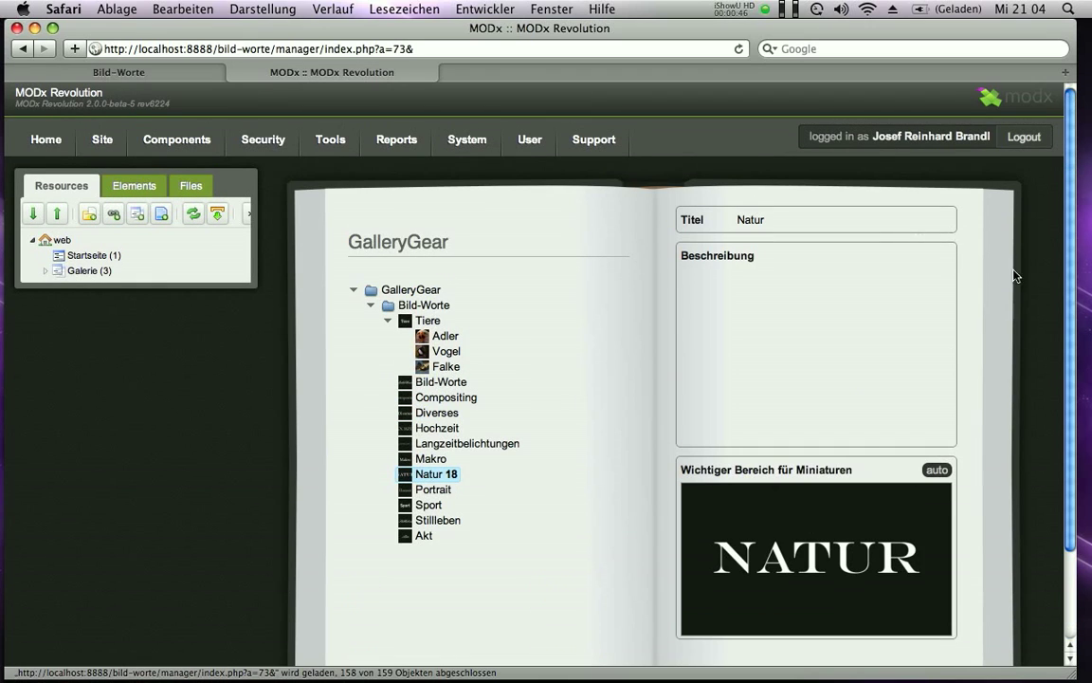
scroll(1071, 259, "down", 3)
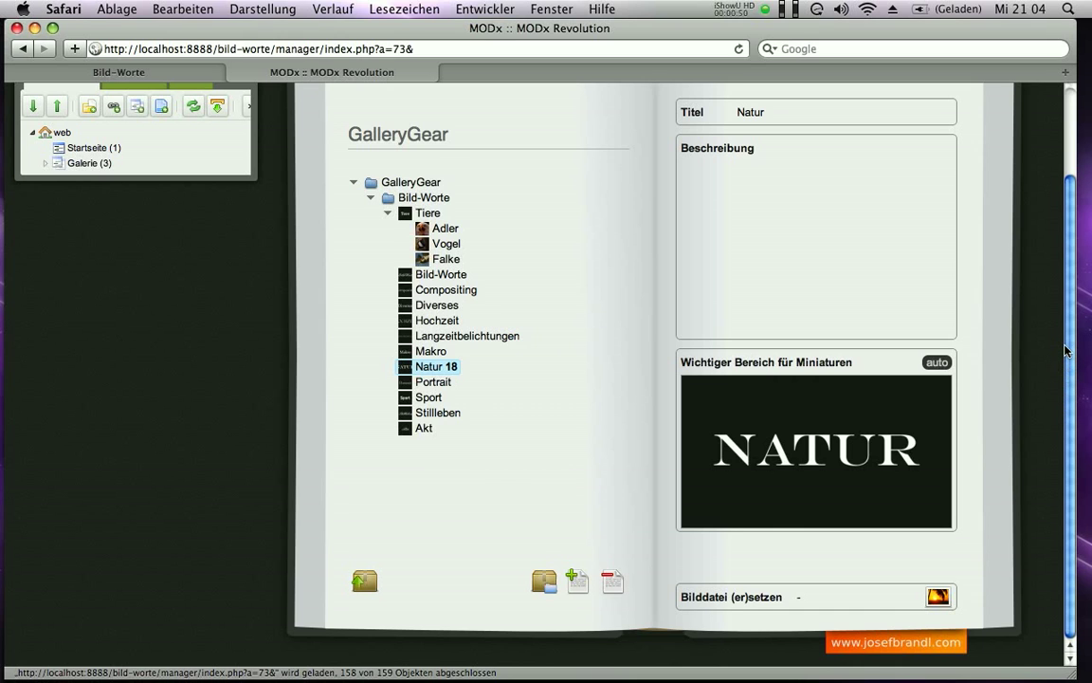
scroll(1066, 351, "up", 1)
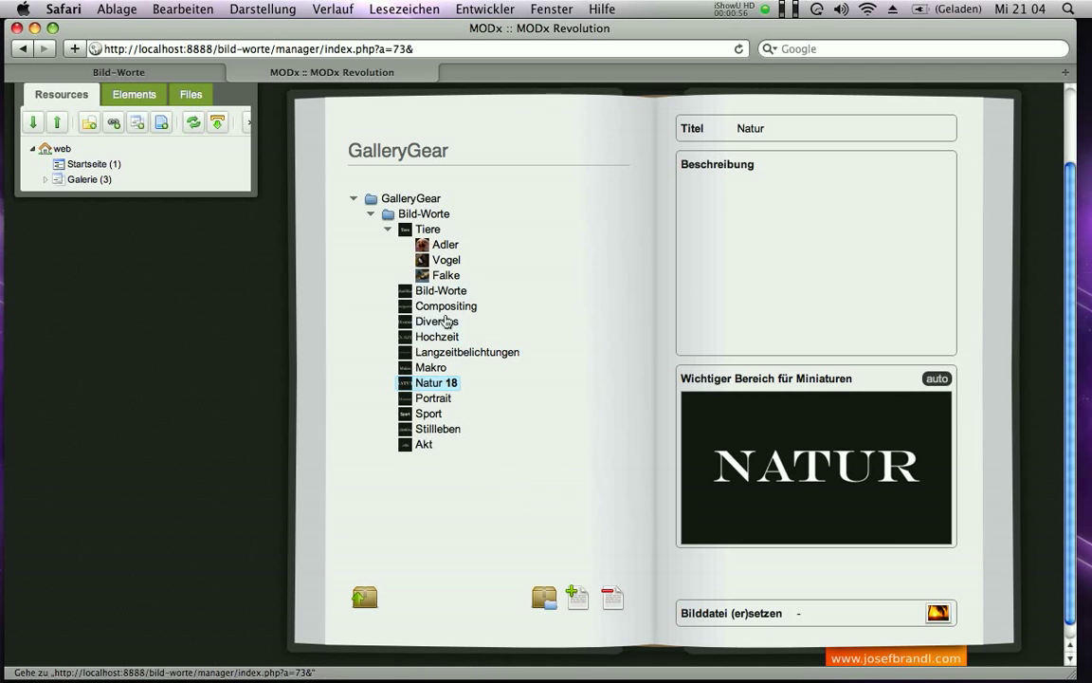
left_click(444, 262)
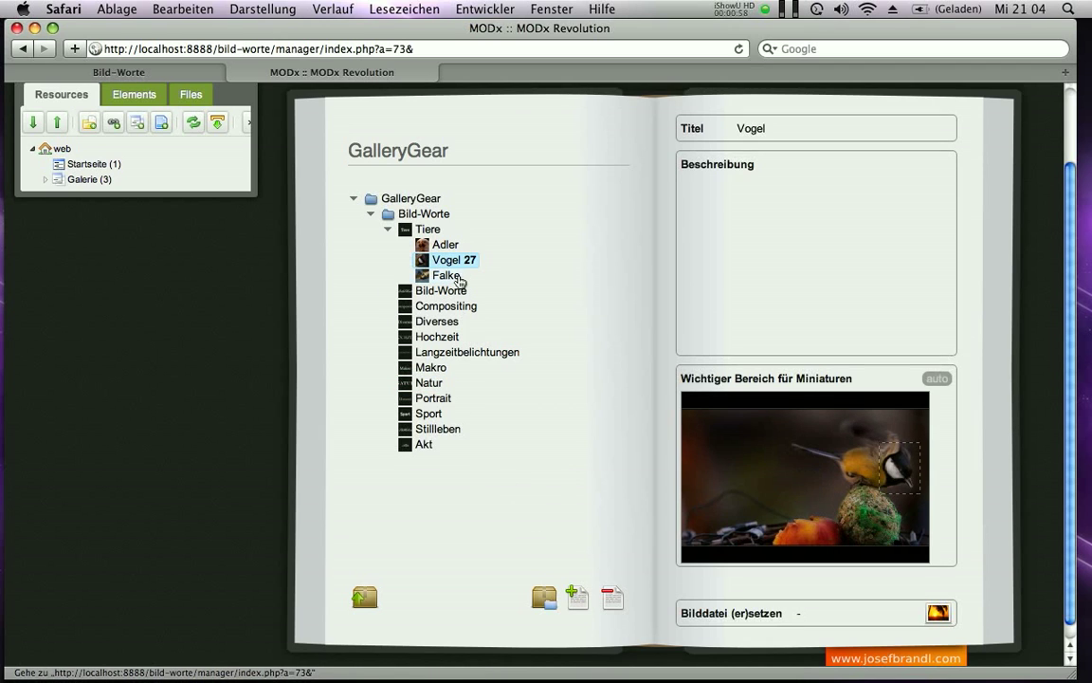
left_click_drag(452, 266, 450, 245)
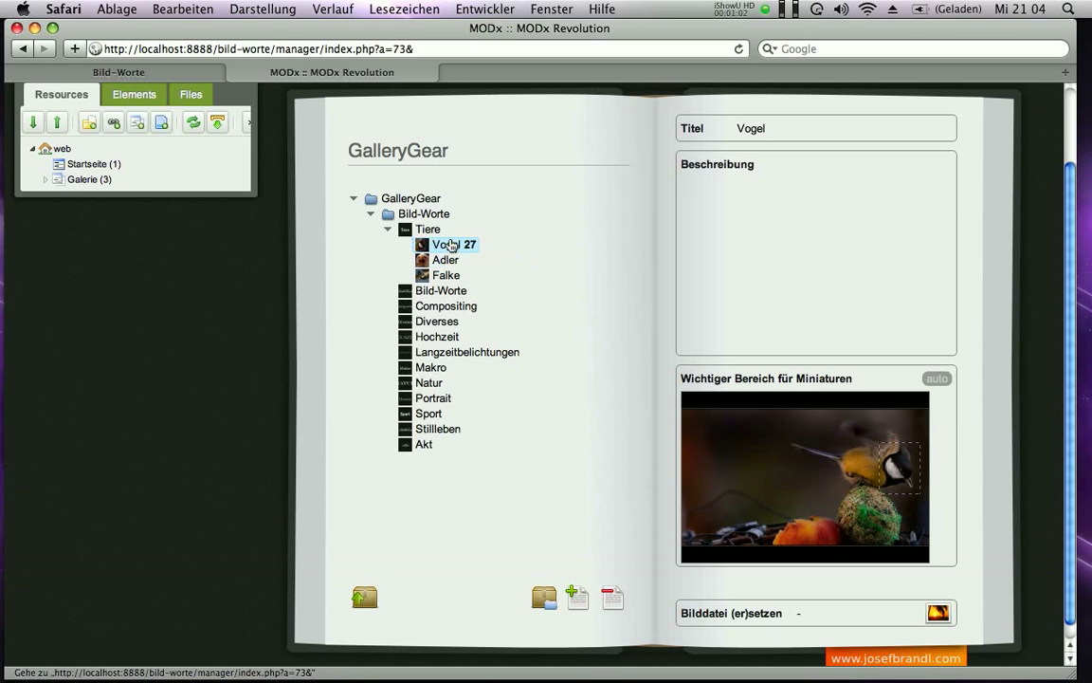
left_click(119, 73)
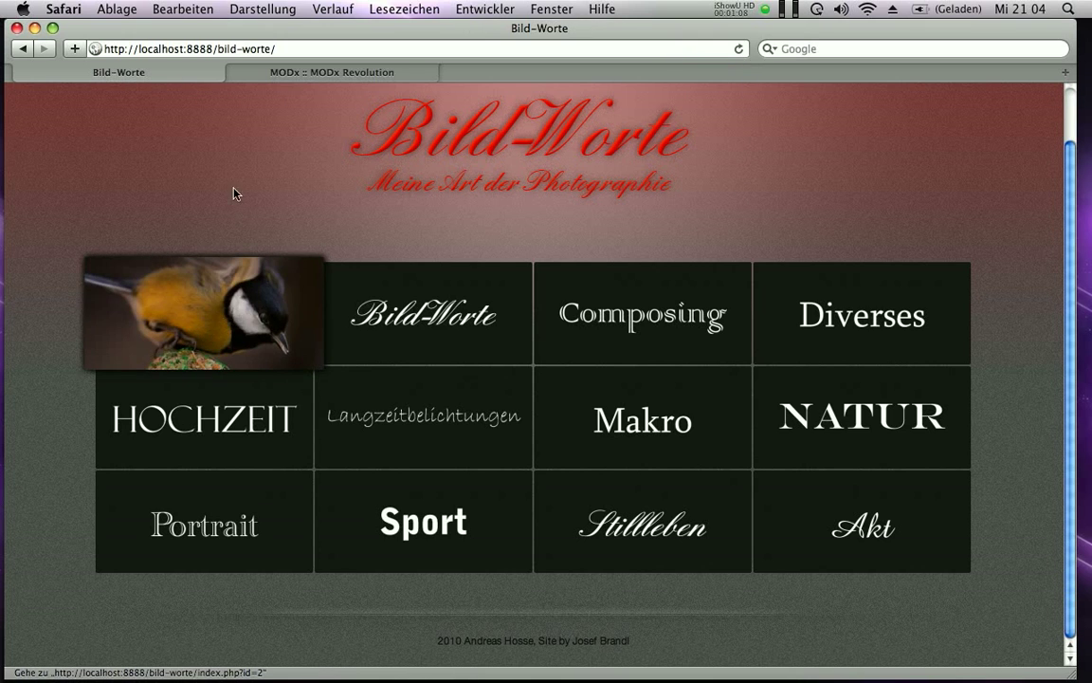
left_click(289, 75)
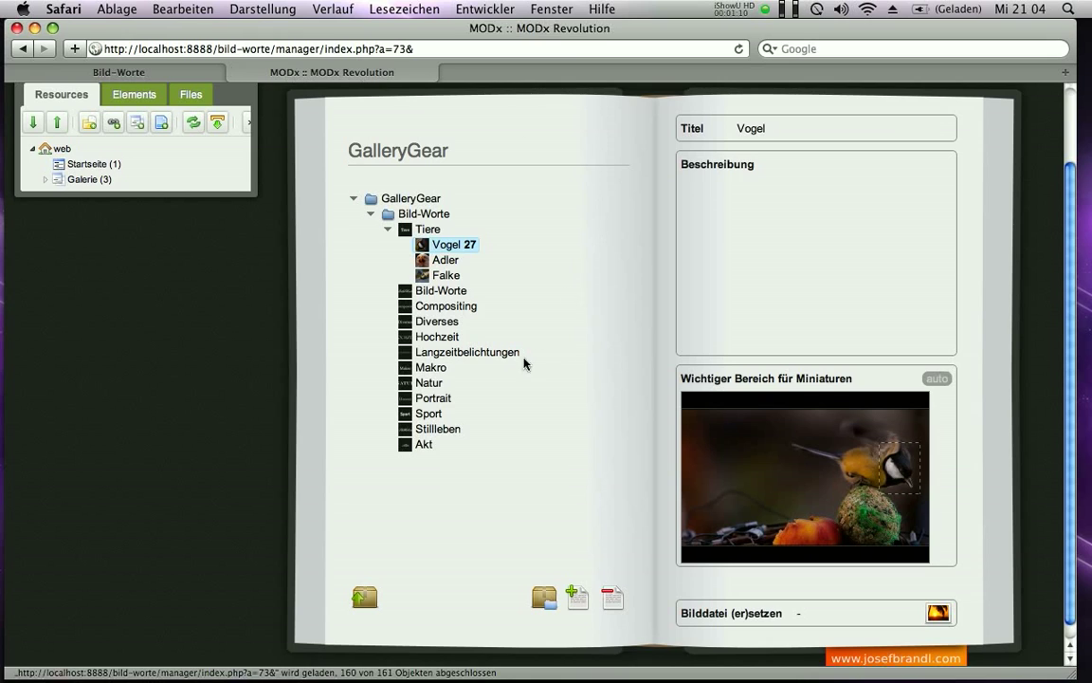
Step: Add a new image under Makro using 007a.jpg as its image file
left_click(423, 368)
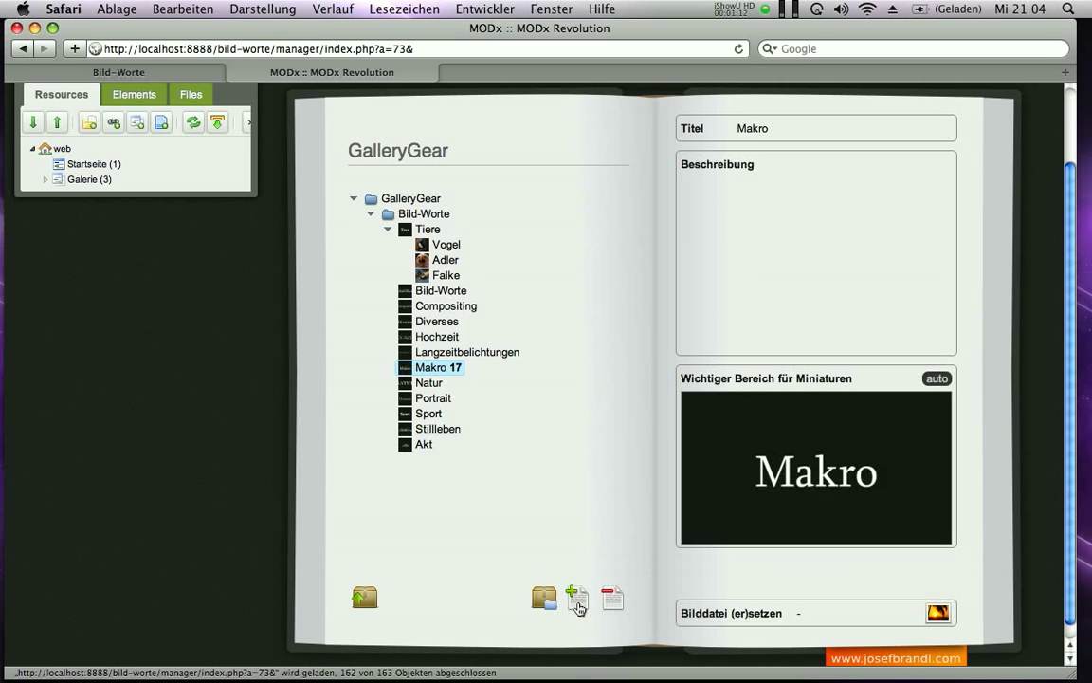
left_click(448, 384)
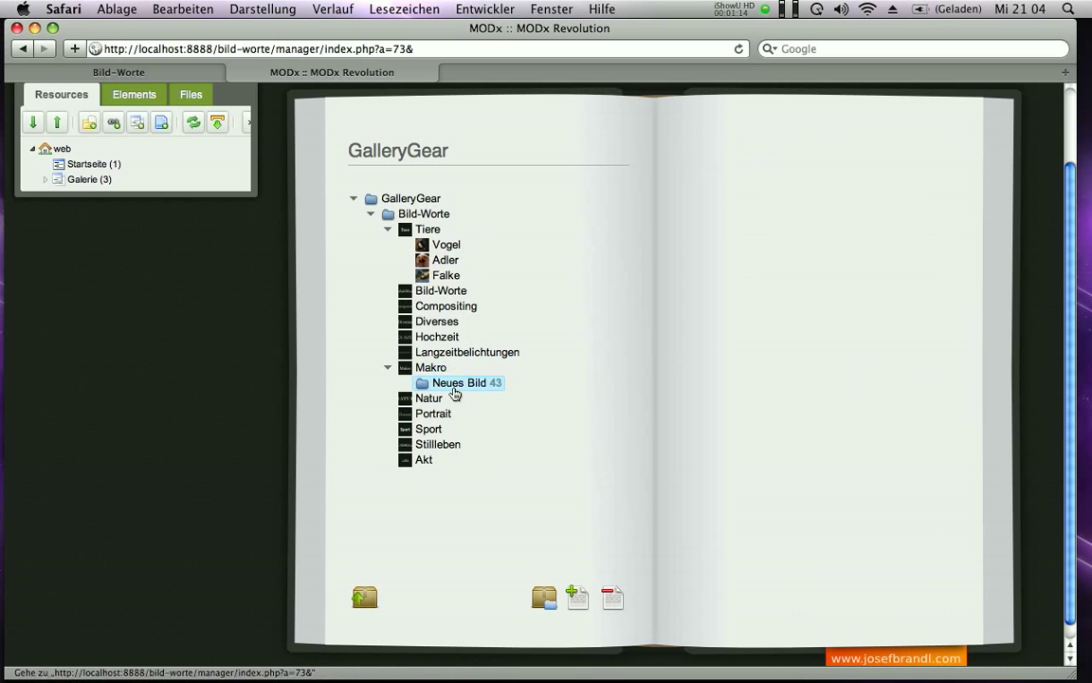
left_click(792, 475)
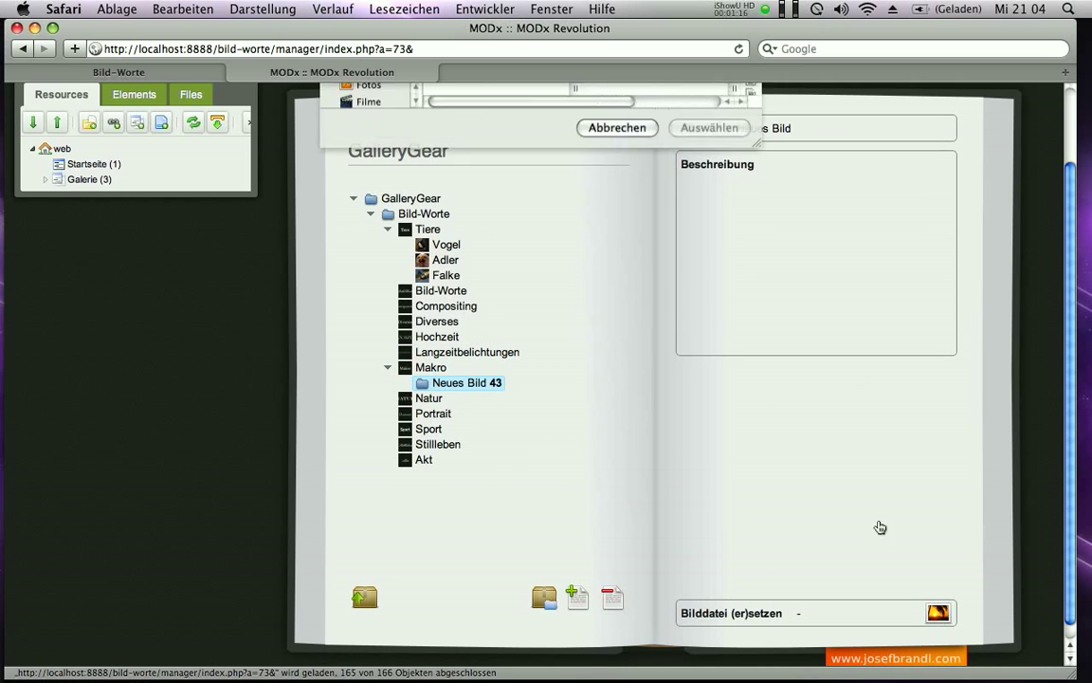
left_click(752, 179)
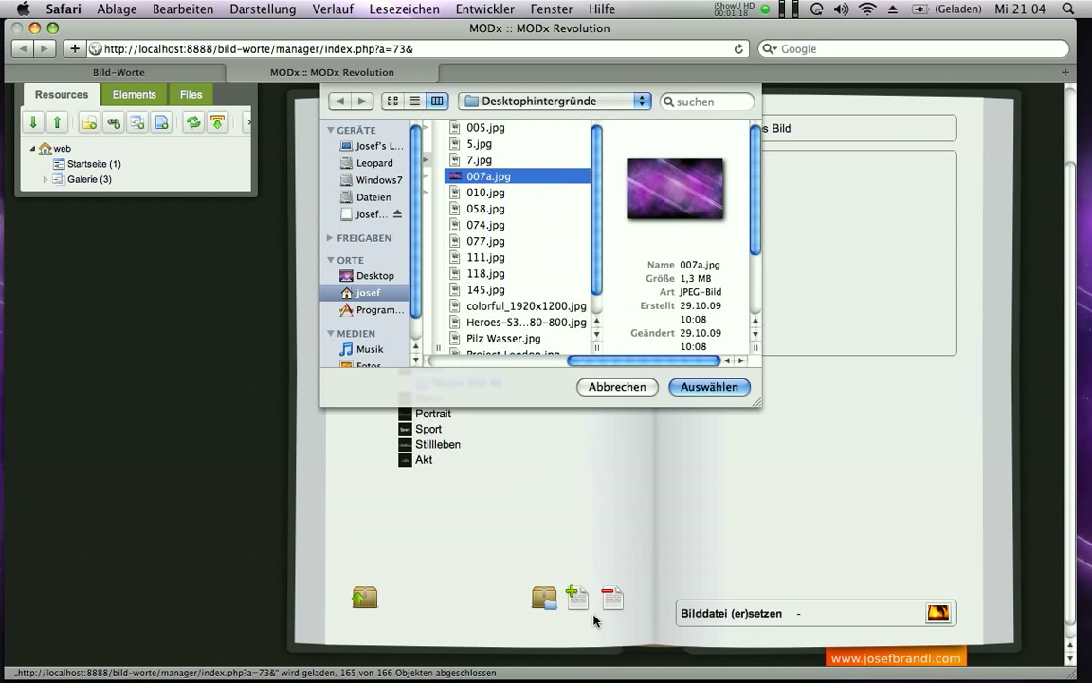
left_click(708, 387)
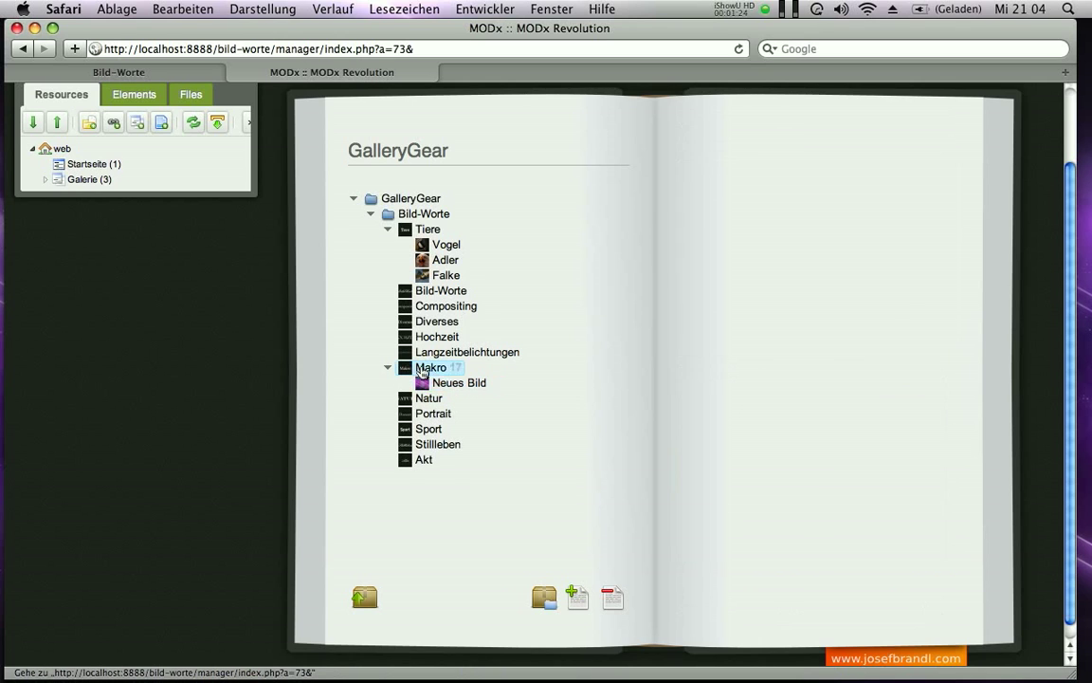
Step: Delete the new 'Neues Bild' entry from Makro
left_click(441, 384)
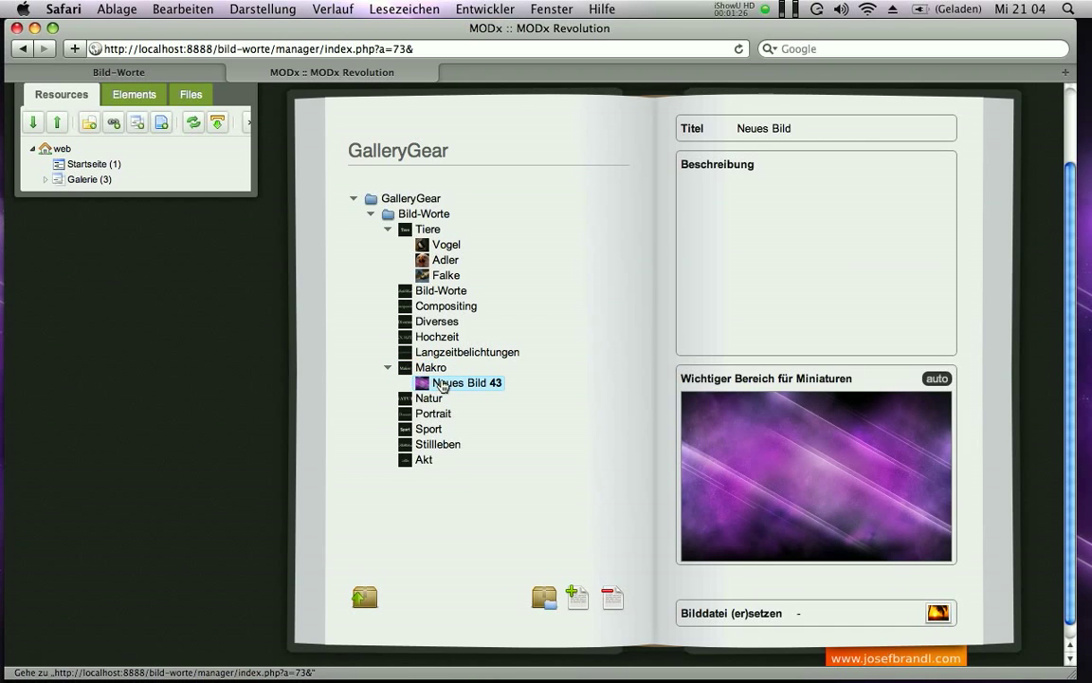
left_click(599, 597)
left_click(558, 387)
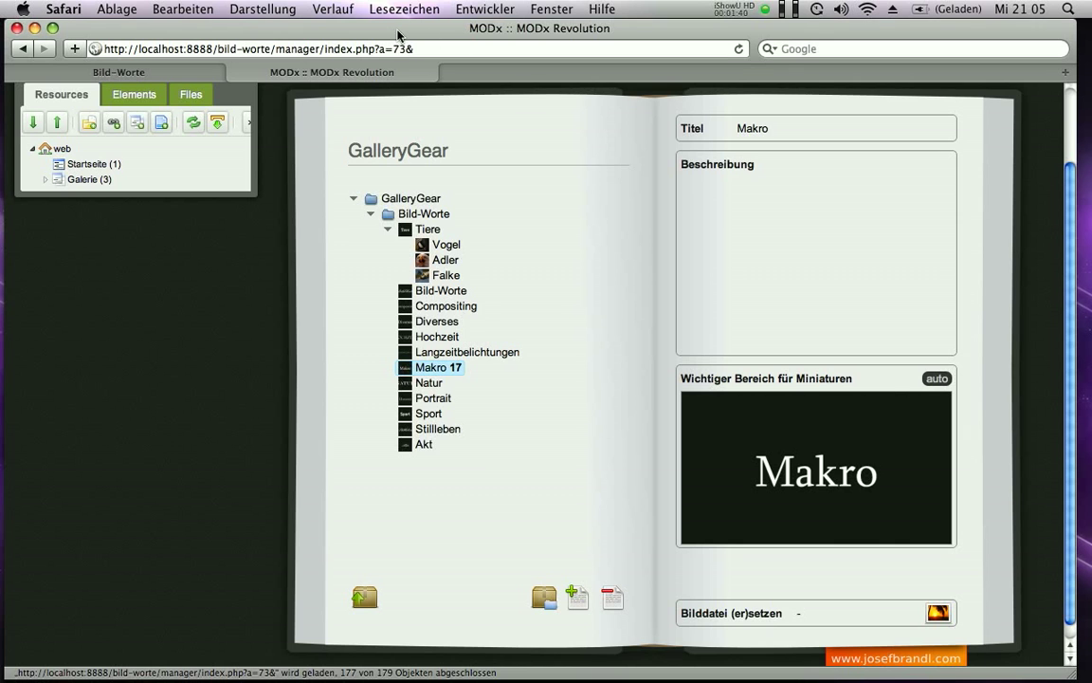
Step: Open the Makro import folder in Finder, then select the Natur category in GalleryGear
key("super+m")
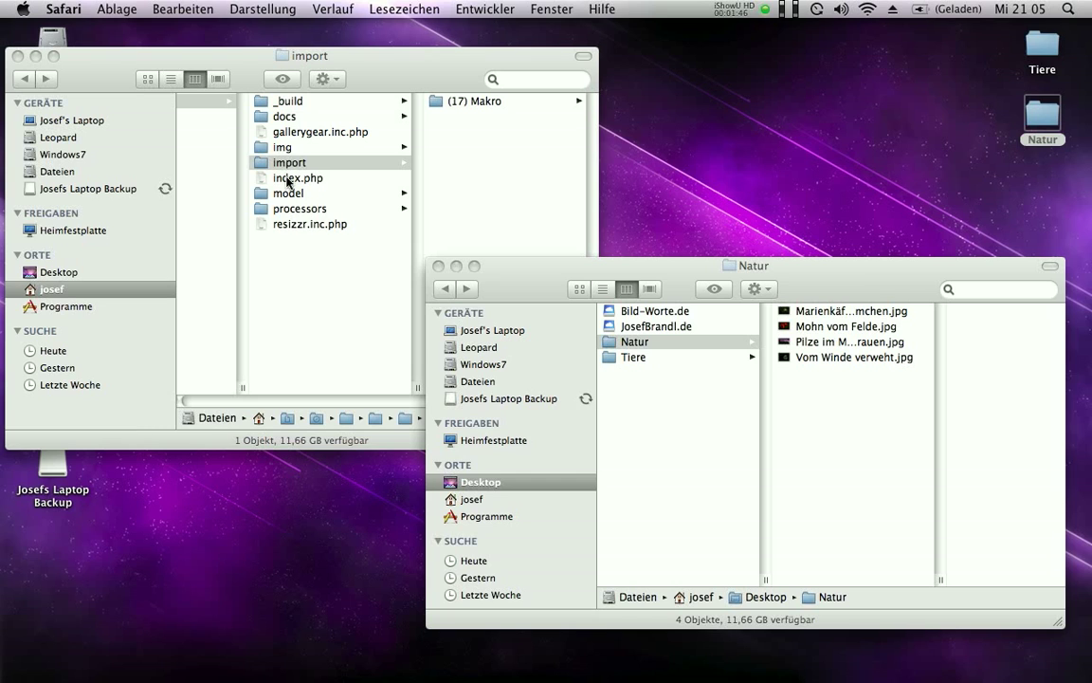
left_click(484, 104)
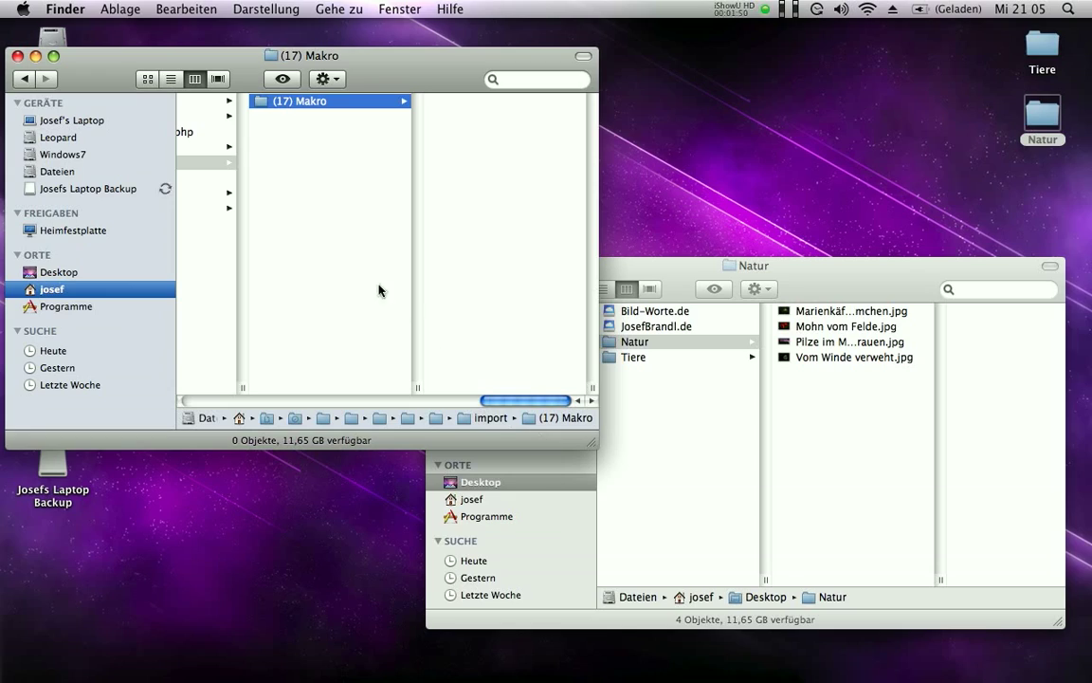
key("F3")
key("F3")
mouse_move(882, 669)
left_click(976, 669)
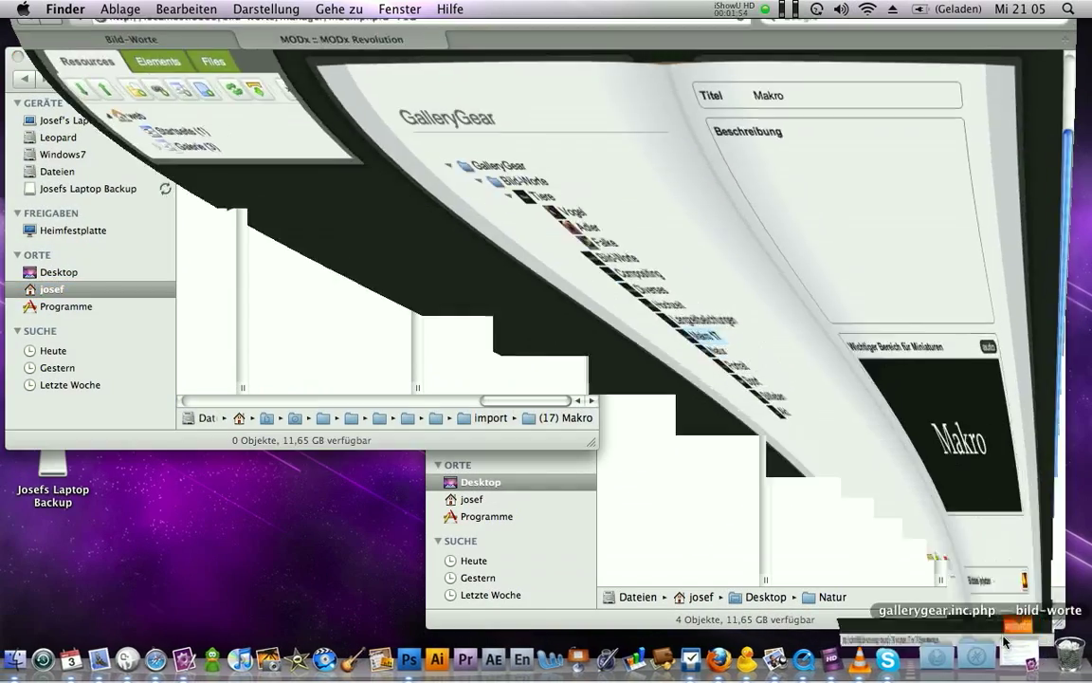
key("Down")
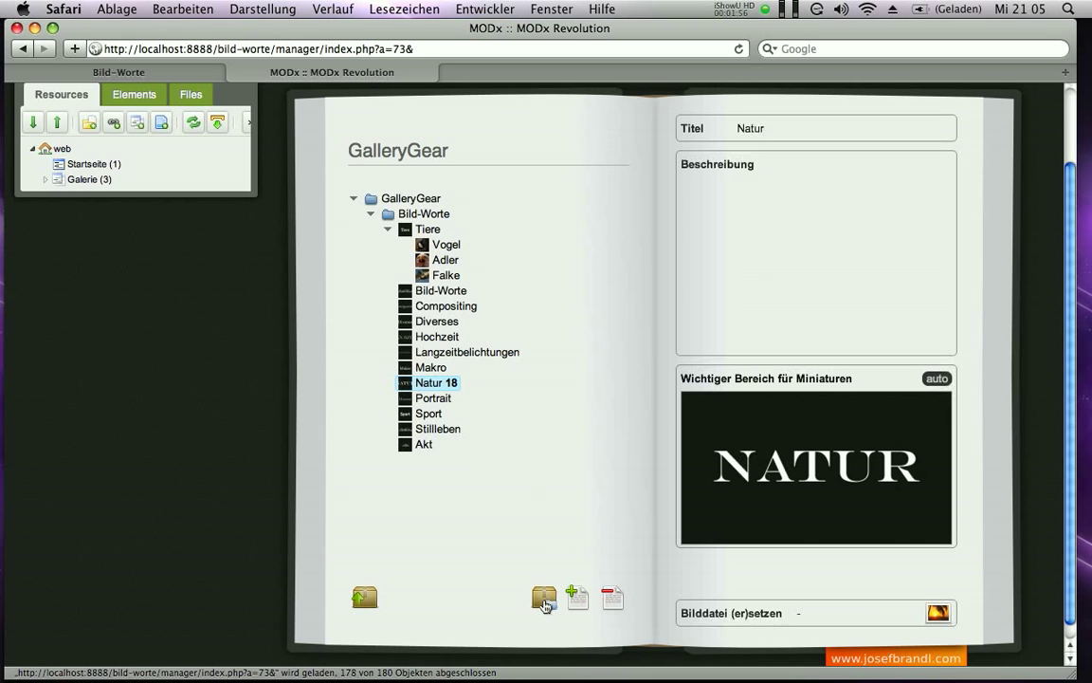
Step: Drag the four jpgs from the desktop Natur folder into import/(18) Natur
double_click(397, 31)
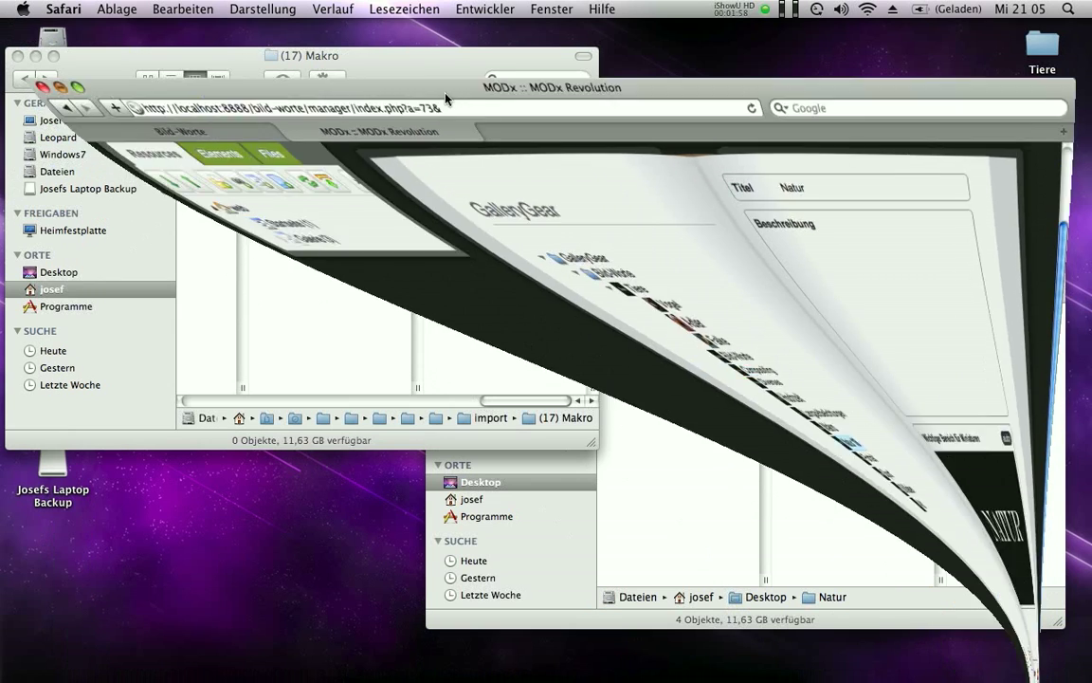
left_click(316, 117)
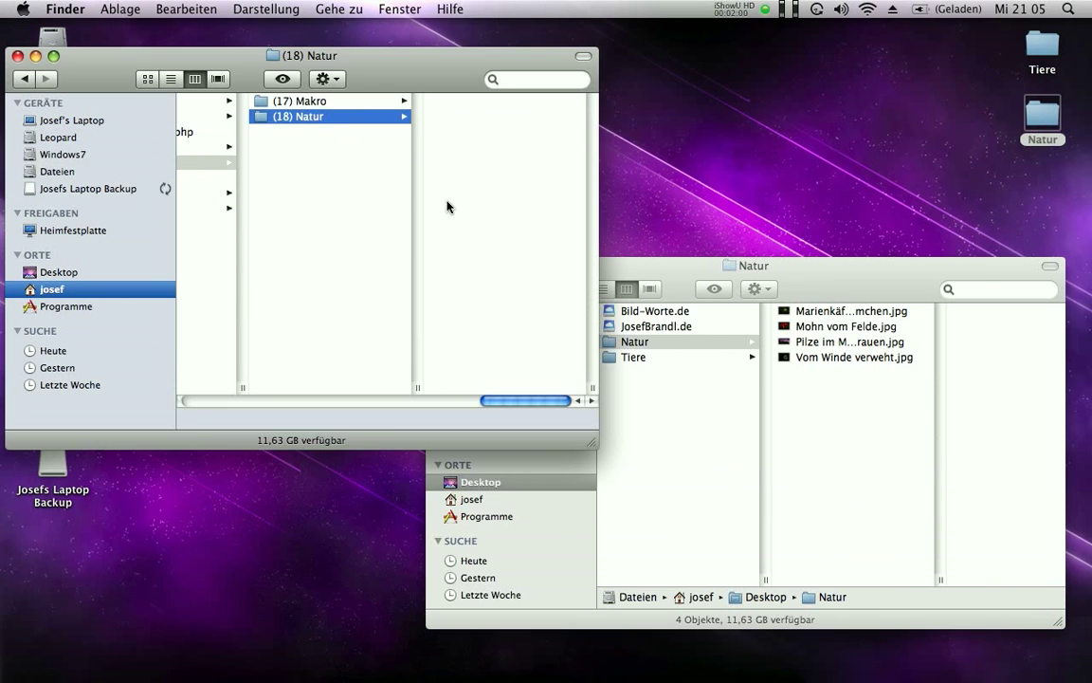
left_click(878, 434)
left_click_drag(863, 408, 474, 154)
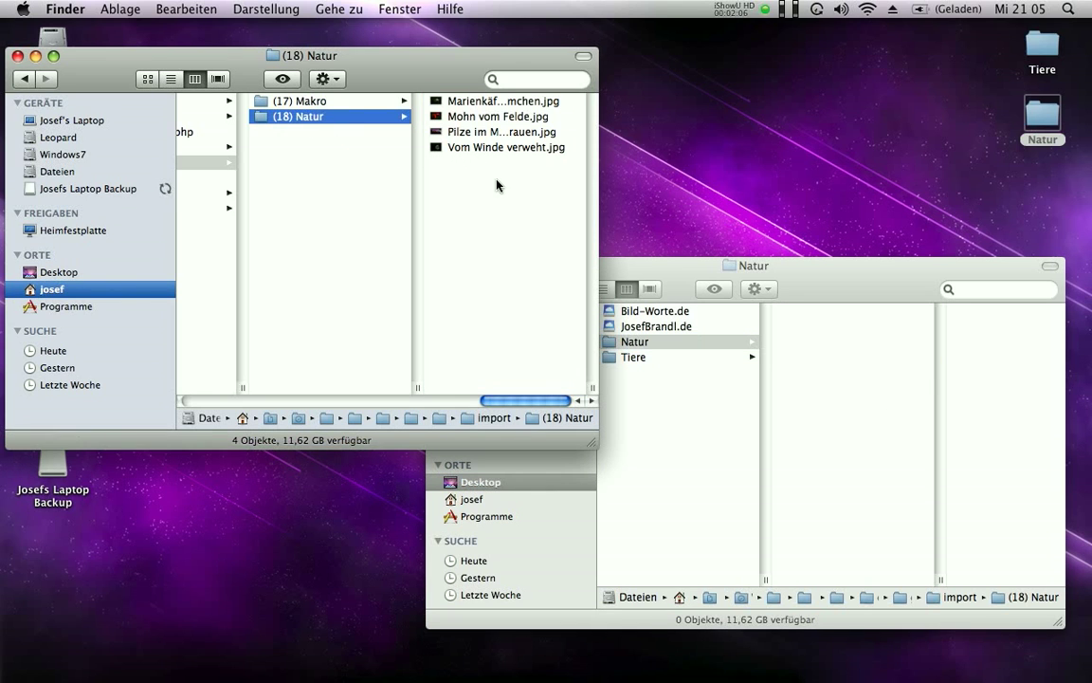
key("F9")
left_click(689, 532)
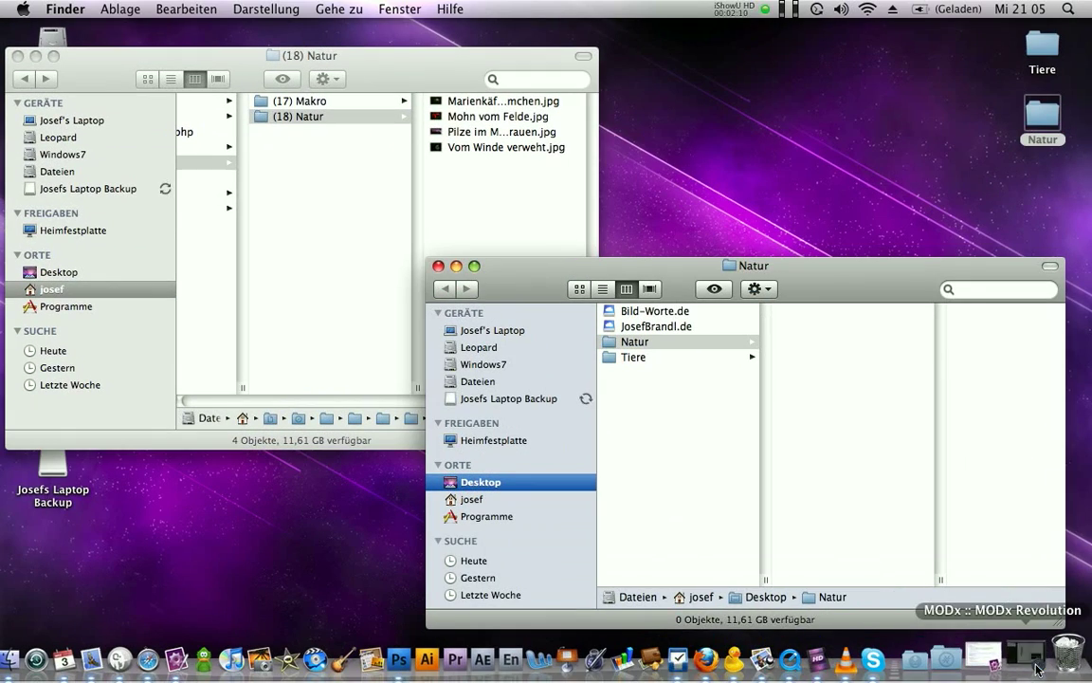
left_click(1037, 669)
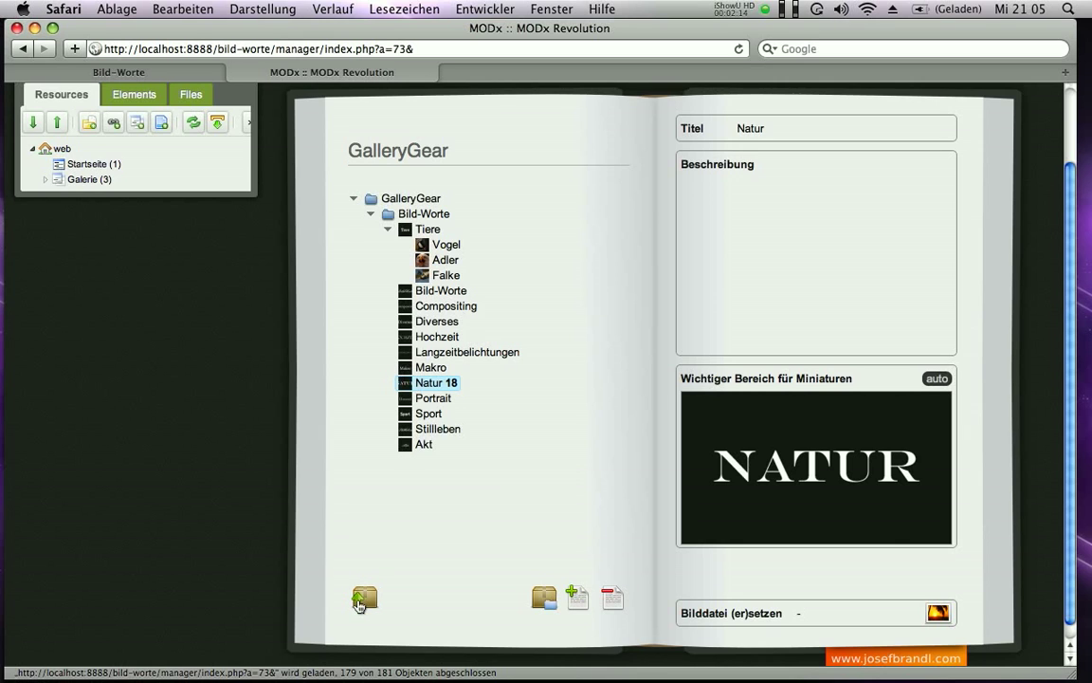
Step: Refresh the tree, expand Natur 18, and crop Mohn vom Felde's thumbnail to the left poppy
left_click(360, 601)
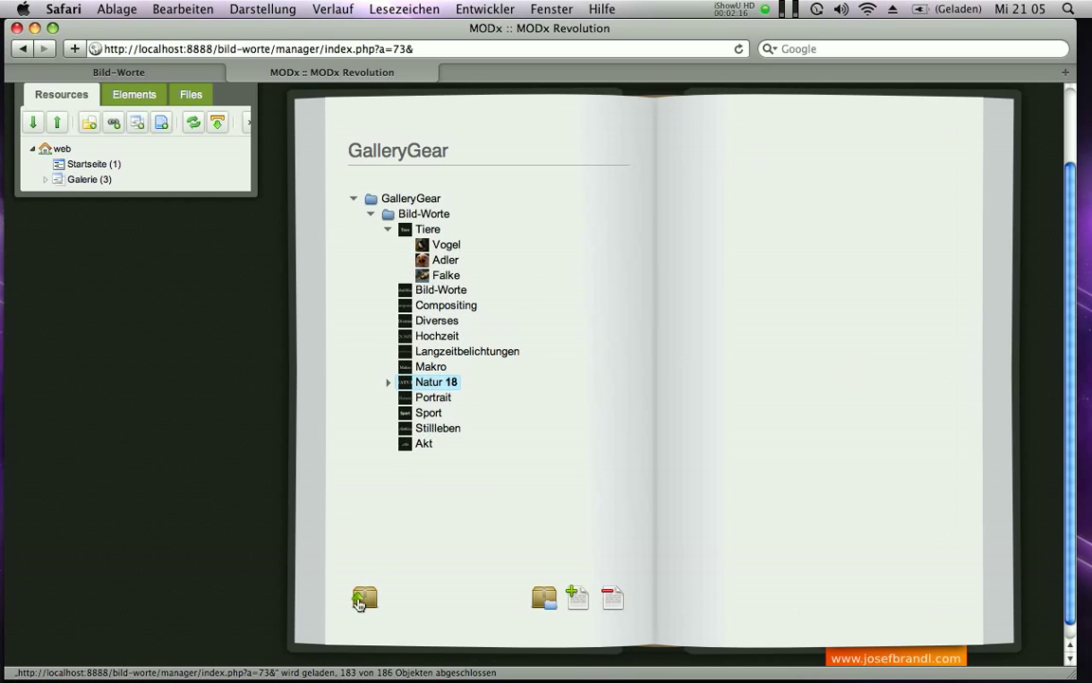
left_click(386, 383)
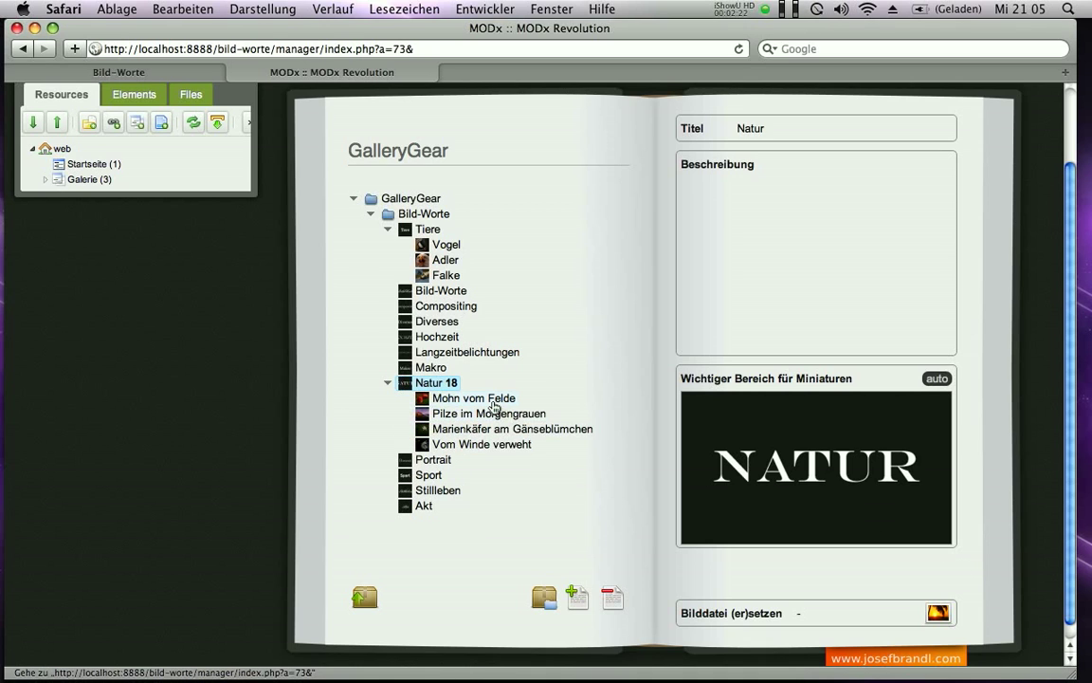
left_click(493, 402)
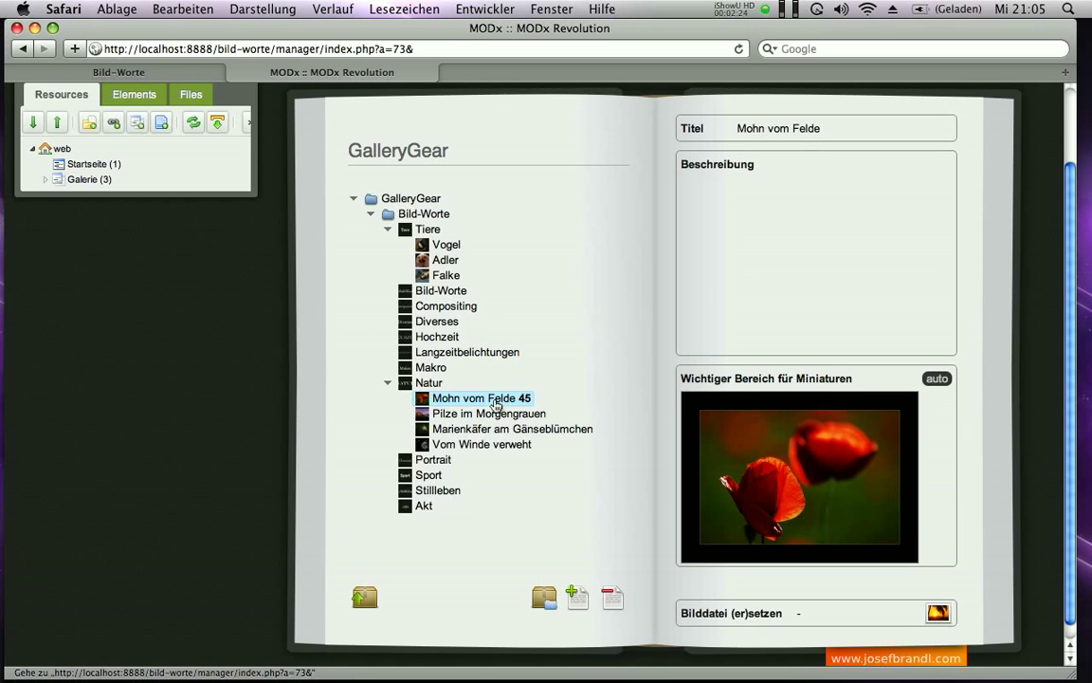
left_click(852, 225)
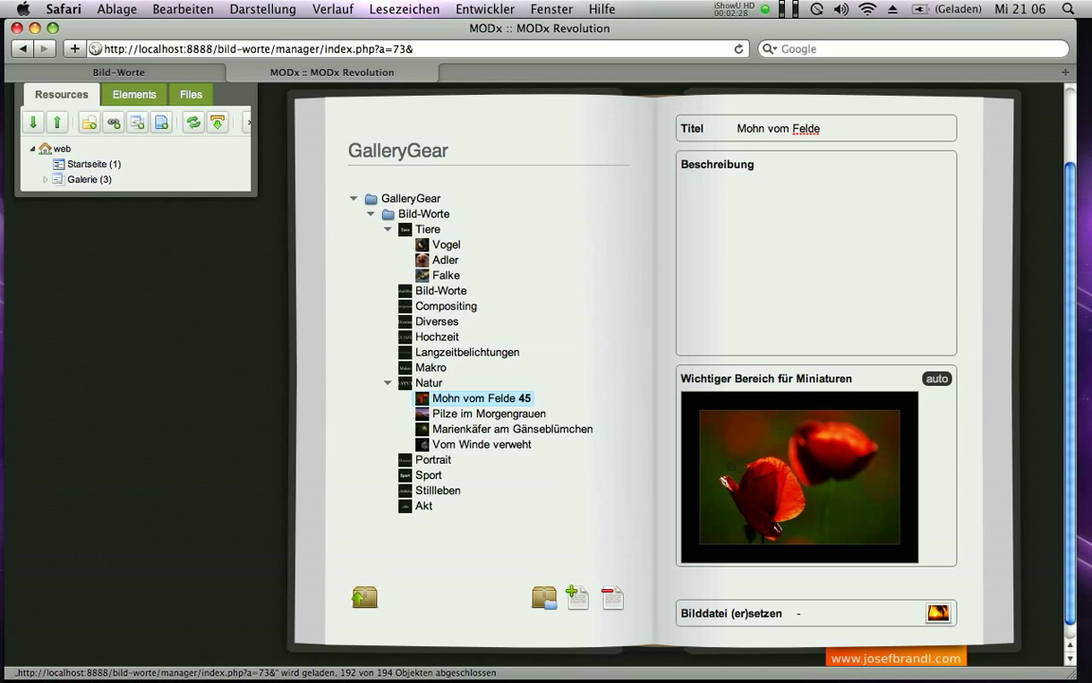
mouse_move(728, 465)
left_mouse_down()
mouse_move(796, 528)
mouse_move(779, 516)
left_mouse_up()
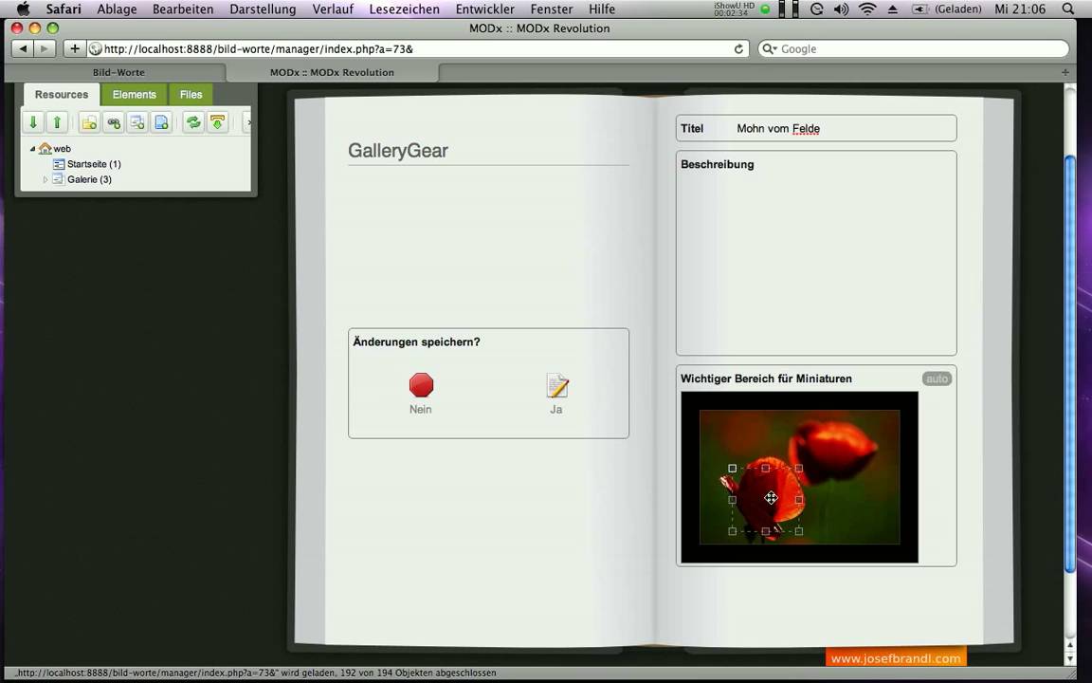
Step: Save Mohn vom Felde's thumbnail area and check the NATUR tile on the reloaded Bild-Worte site
left_click(559, 388)
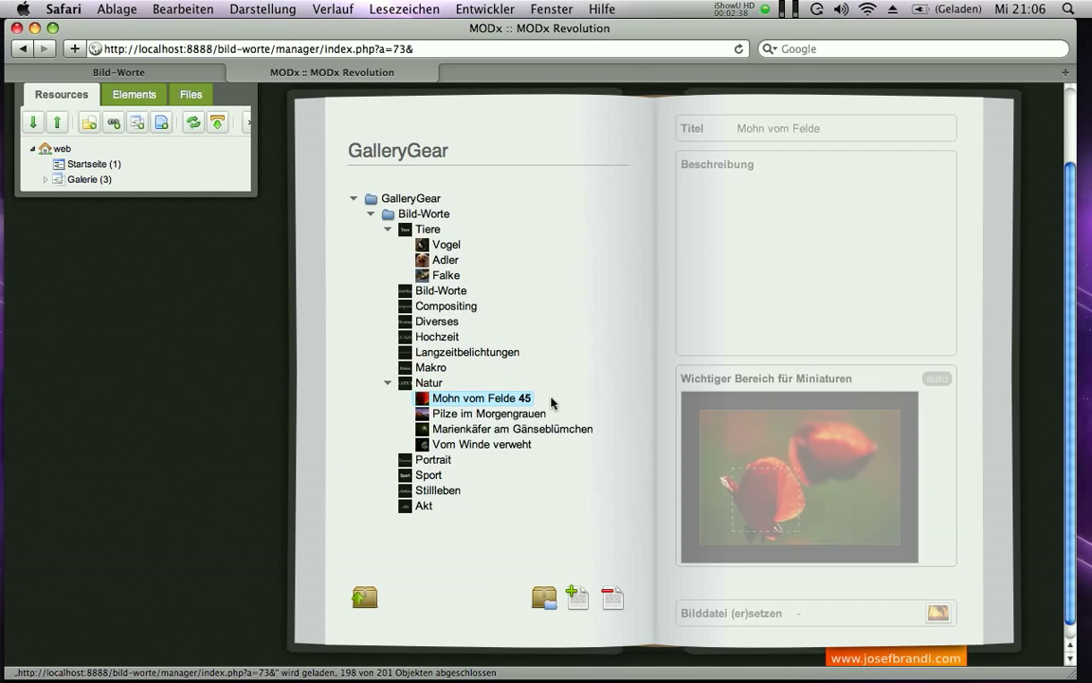
left_click(119, 72)
left_click(739, 48)
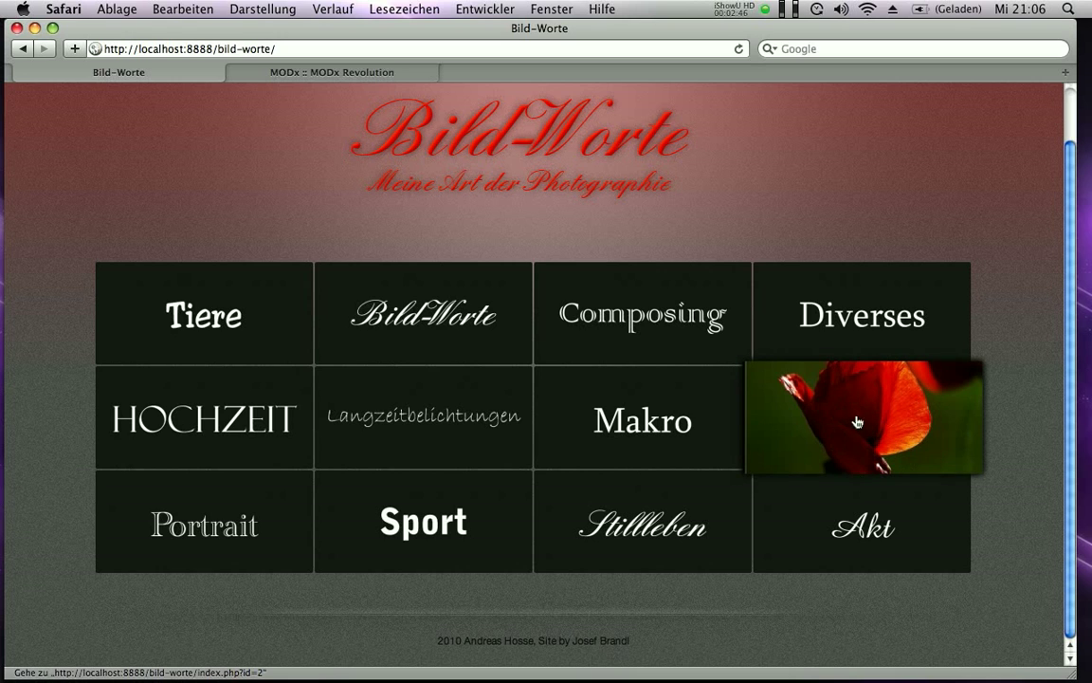
left_click(324, 67)
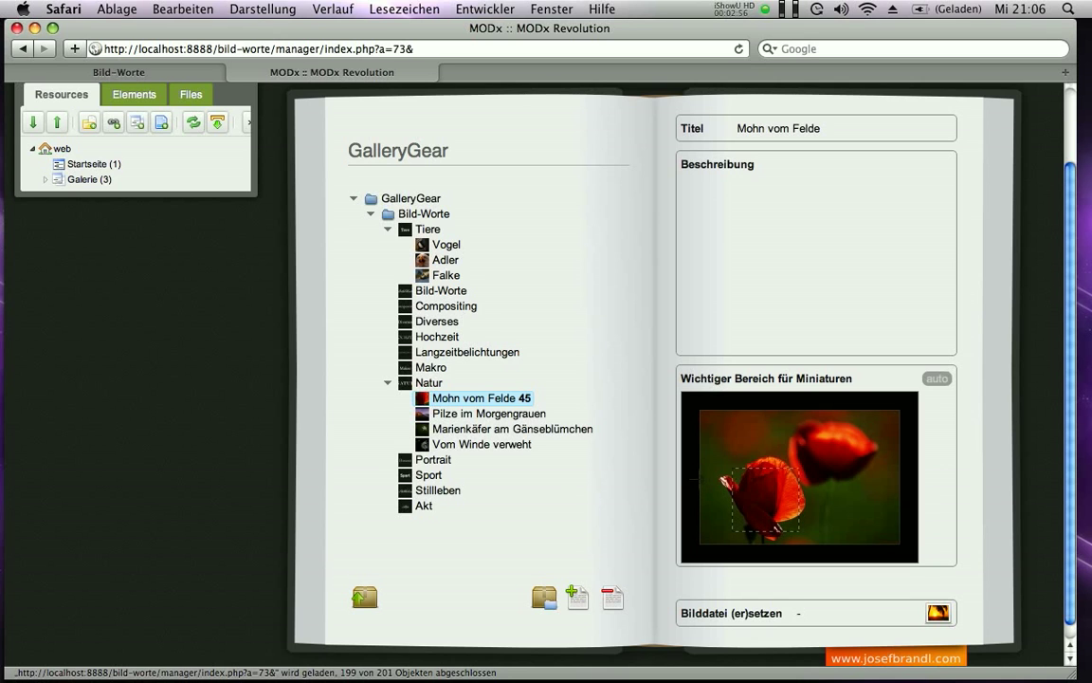
left_click(108, 72)
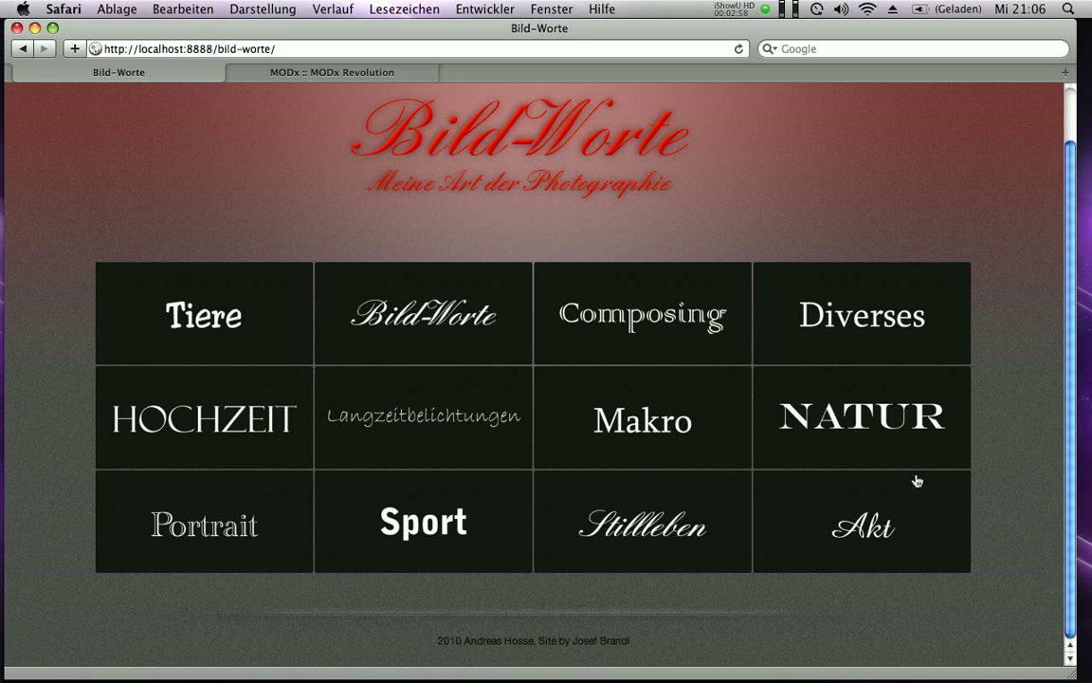
left_click(362, 73)
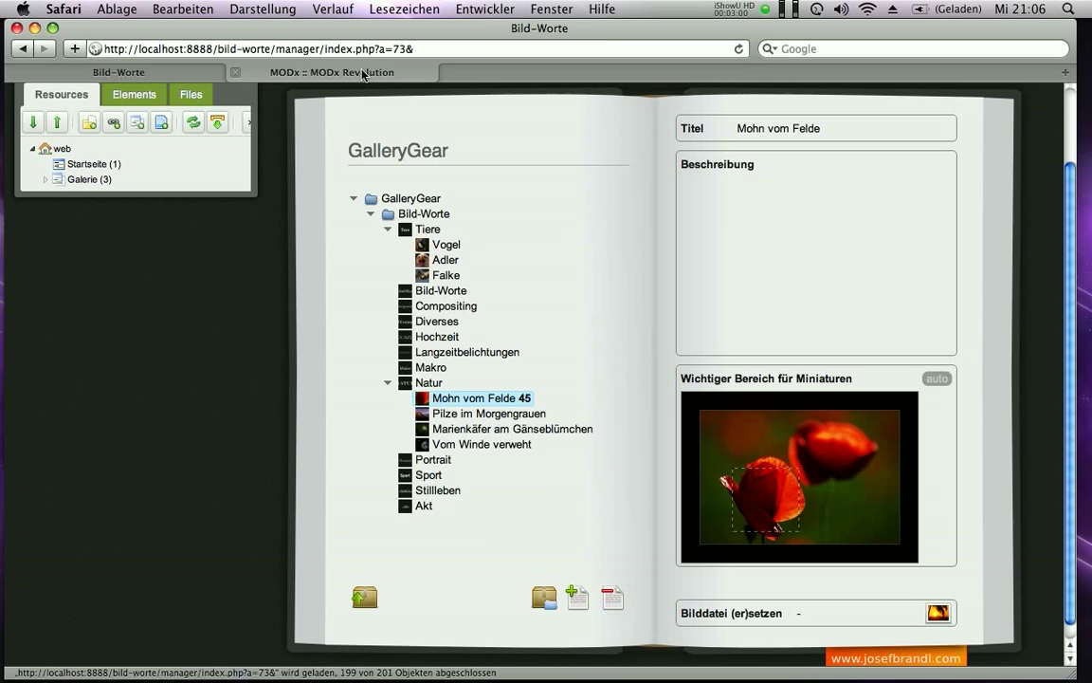